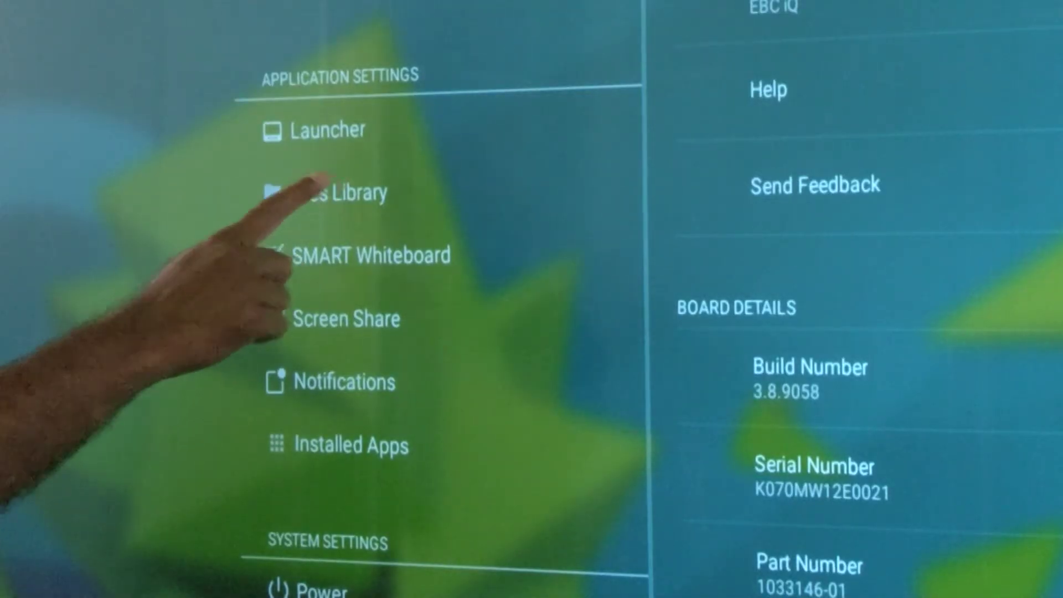
Step: Save whiteboards to My Files > Lumio by default, then view Files from the Notification Center
left_click(299, 193)
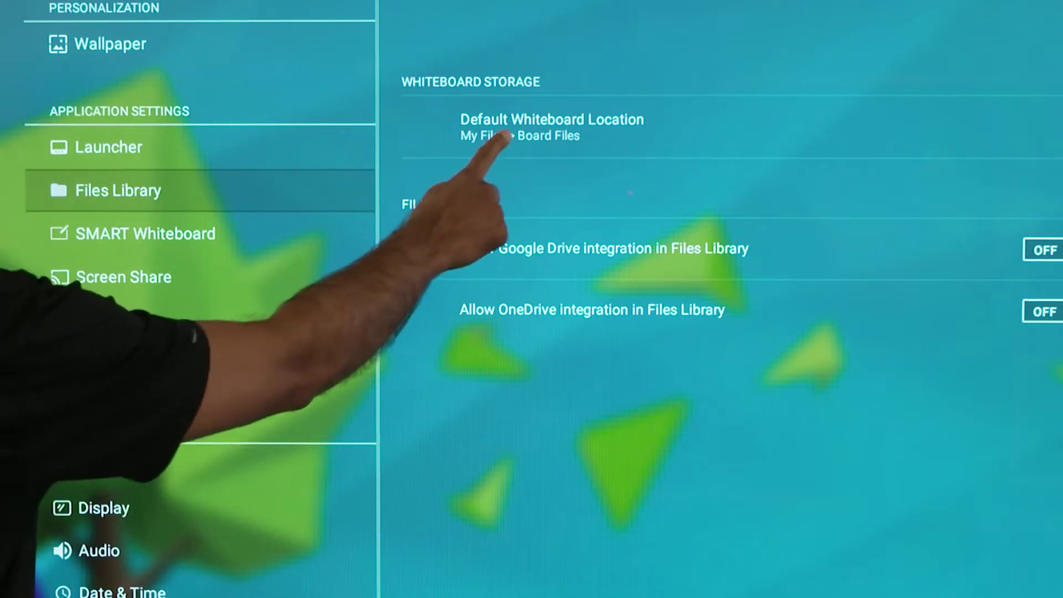
left_click(494, 129)
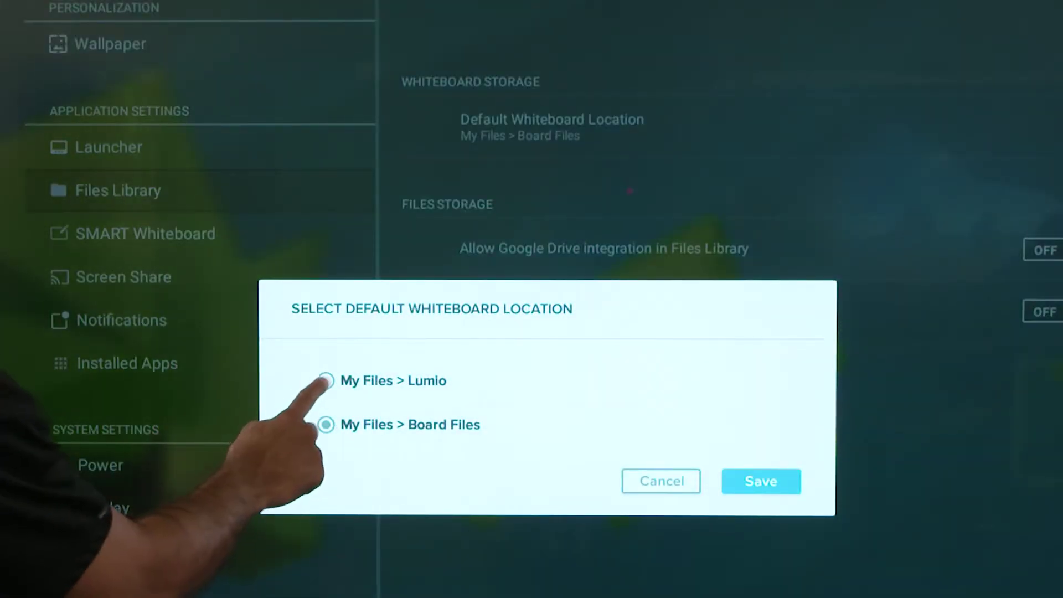
left_click(325, 381)
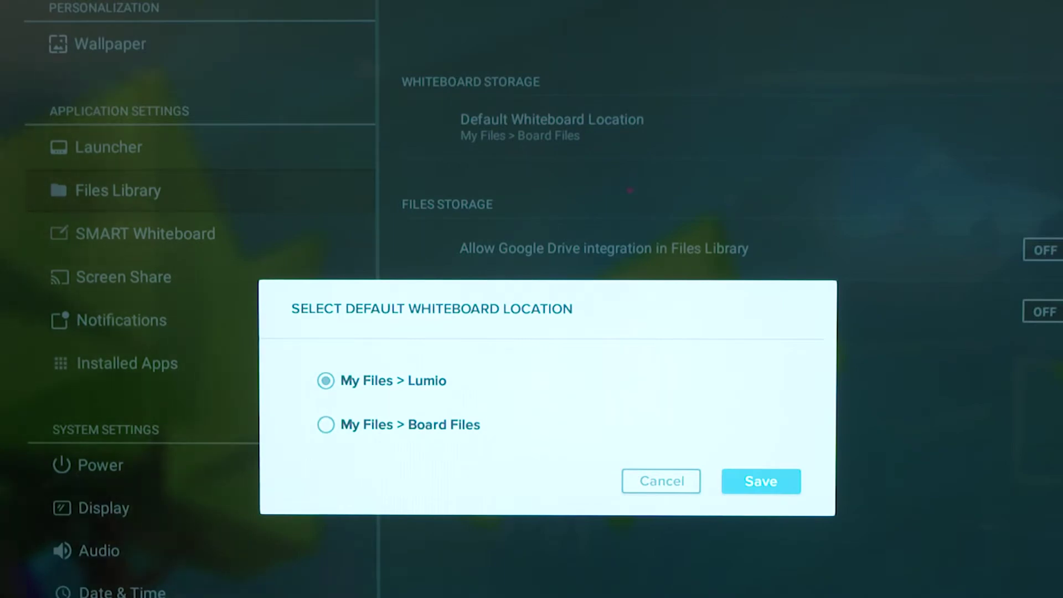
left_click(761, 481)
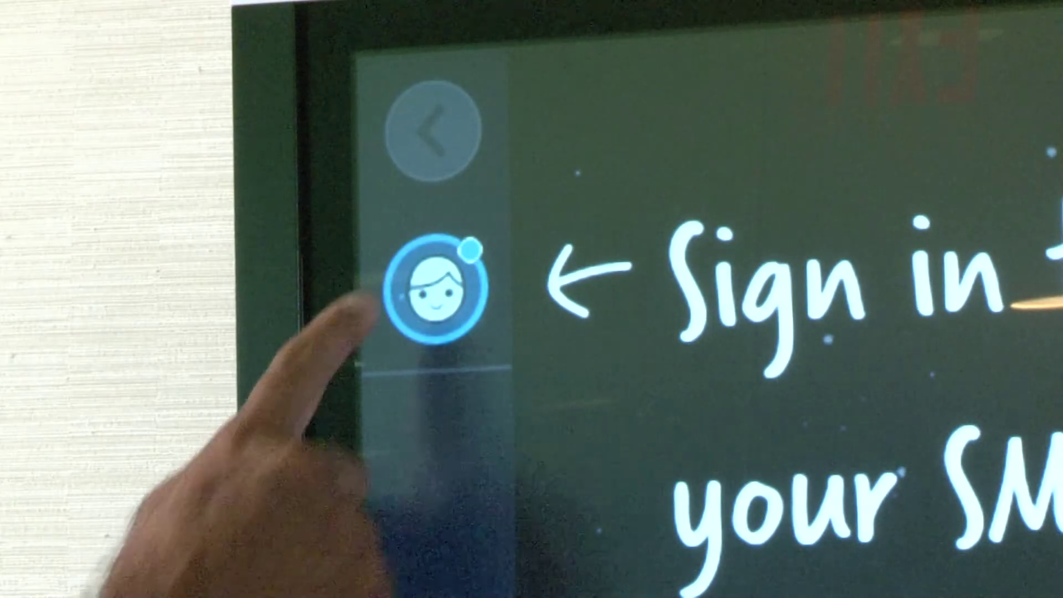
left_click(433, 286)
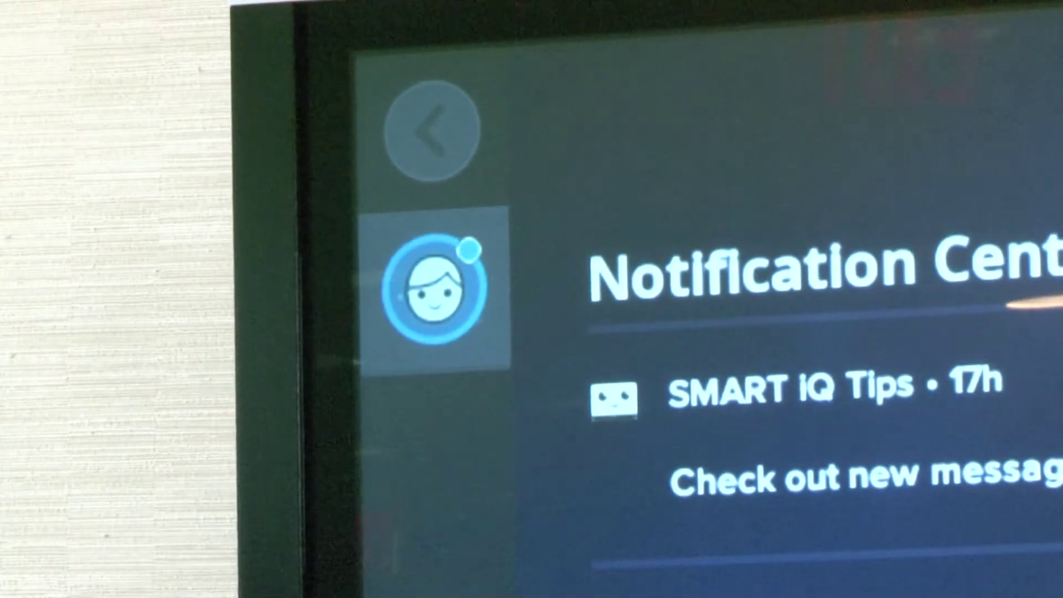
left_click(460, 499)
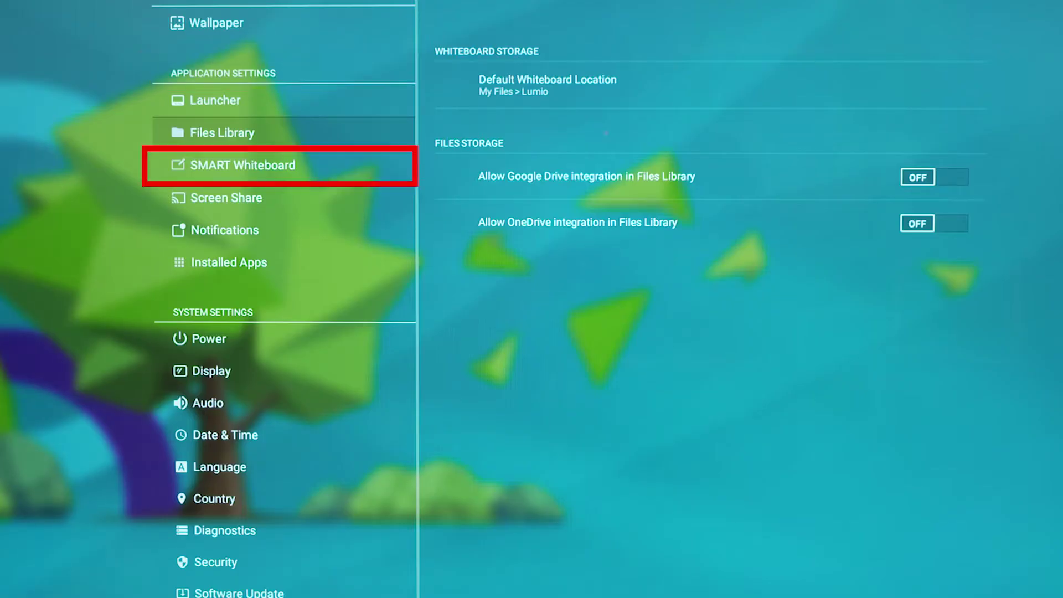
Step: Turn on Enable annotation layers in the SMART Whiteboard settings
left_click(200, 164)
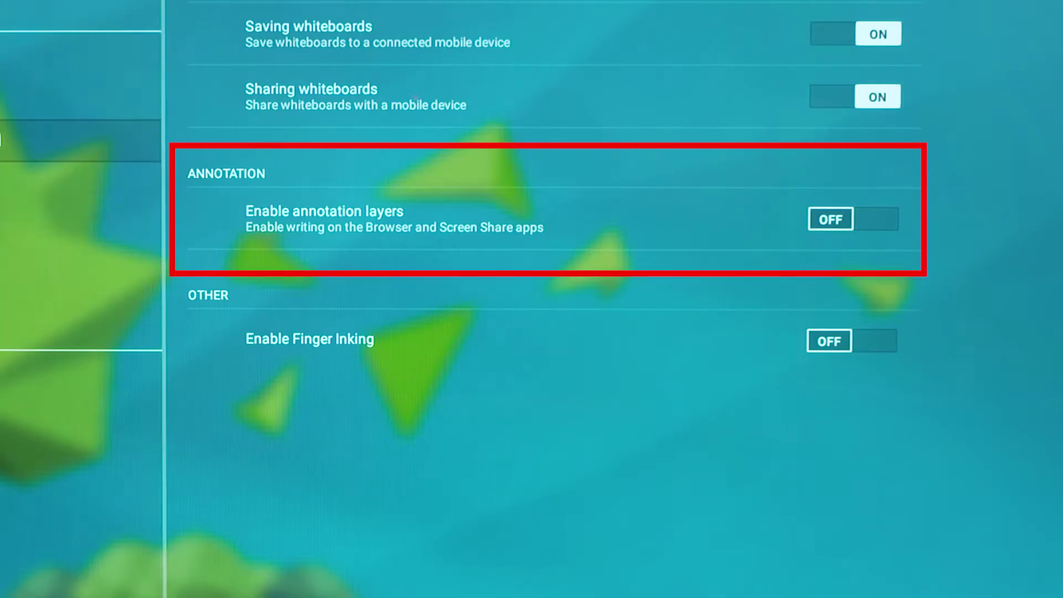
left_click(830, 219)
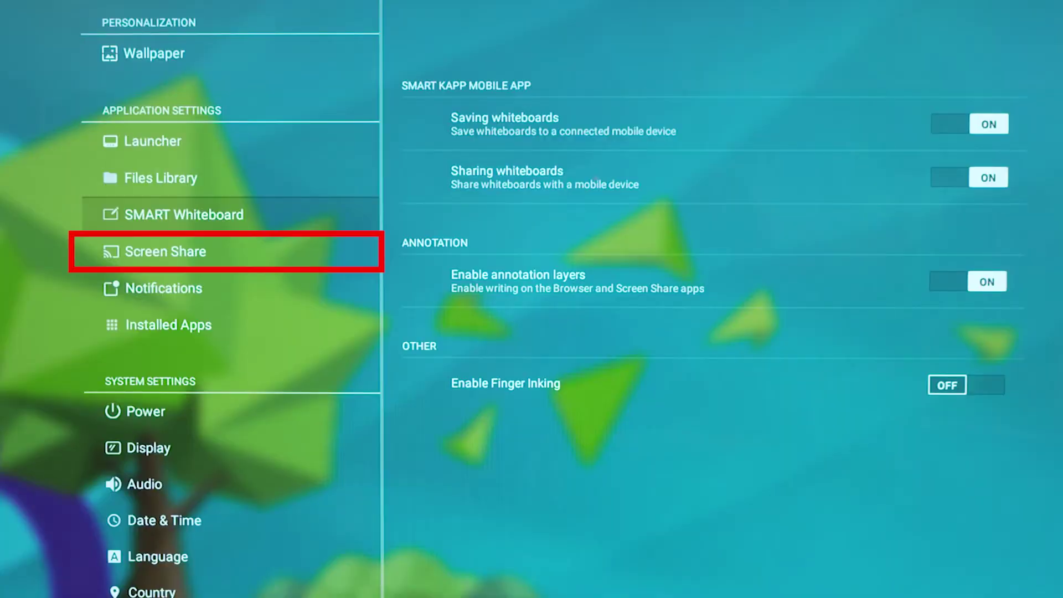
Step: Switch on AirPlay support in the Screen Share settings
left_click(133, 253)
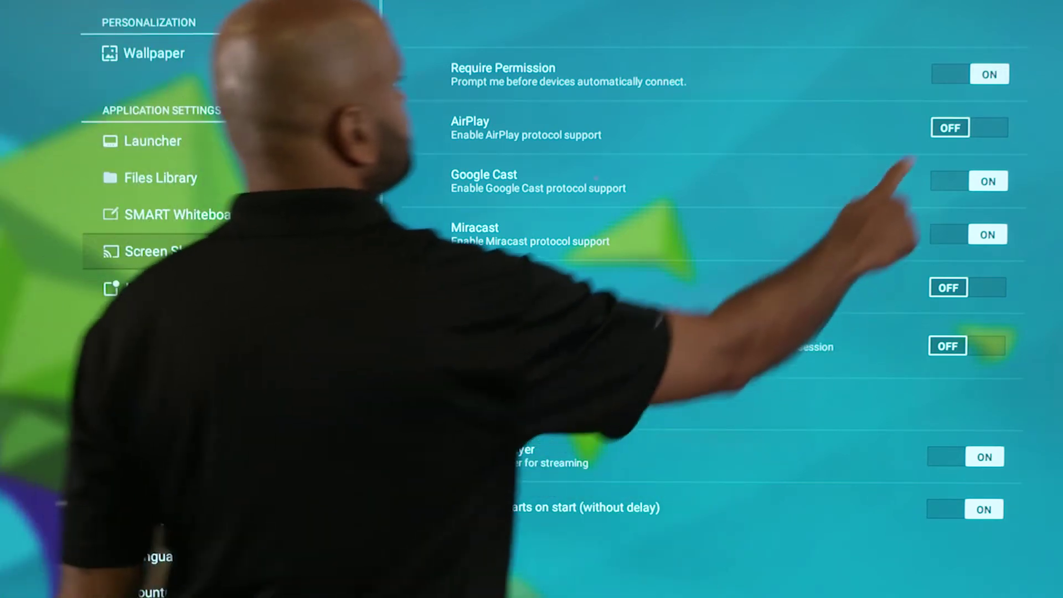
left_click(951, 128)
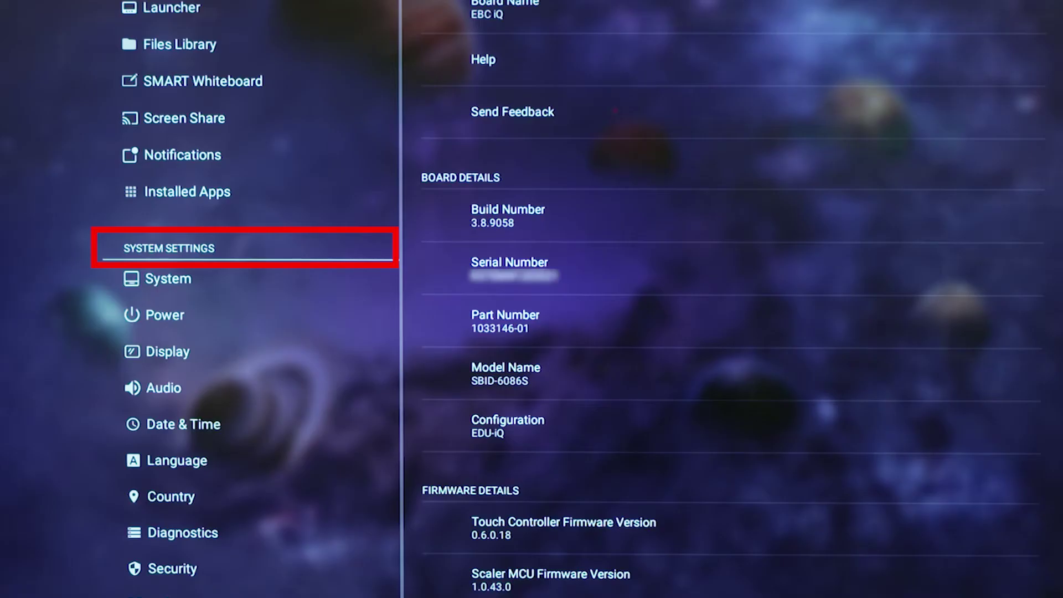
Step: Review the Default Input choices in System settings, keeping iQ embedded experience
left_click(166, 279)
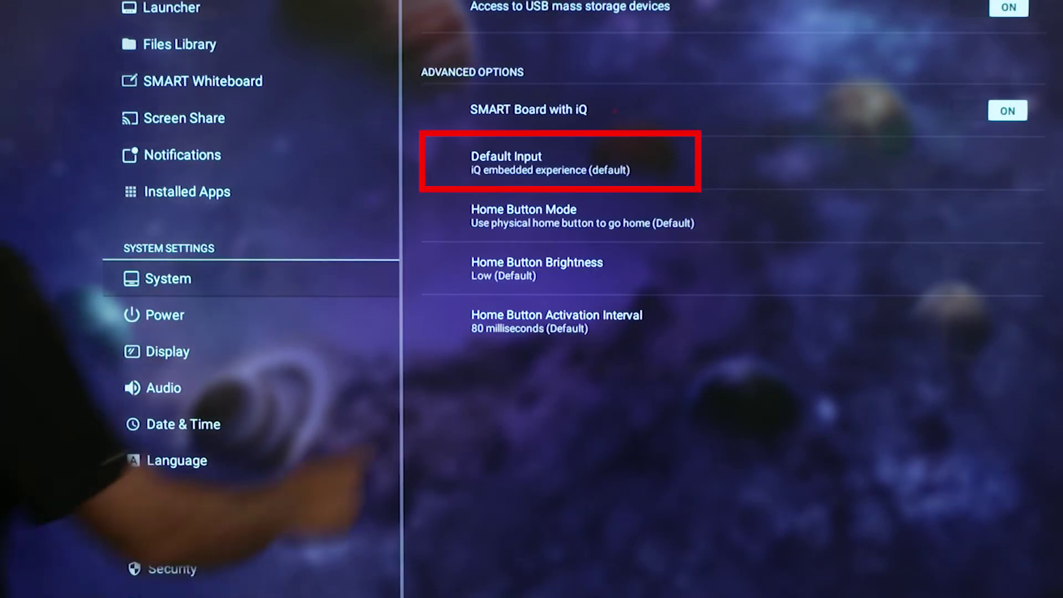
left_click(490, 166)
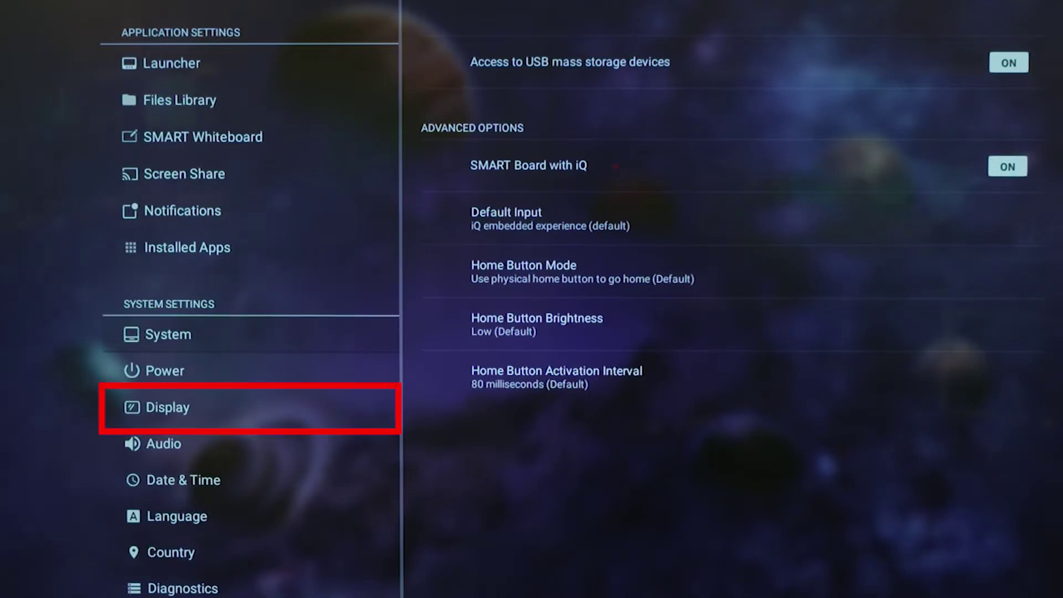
Step: Raise the Display brightness slider and switch Auto Brightness on
left_click(166, 407)
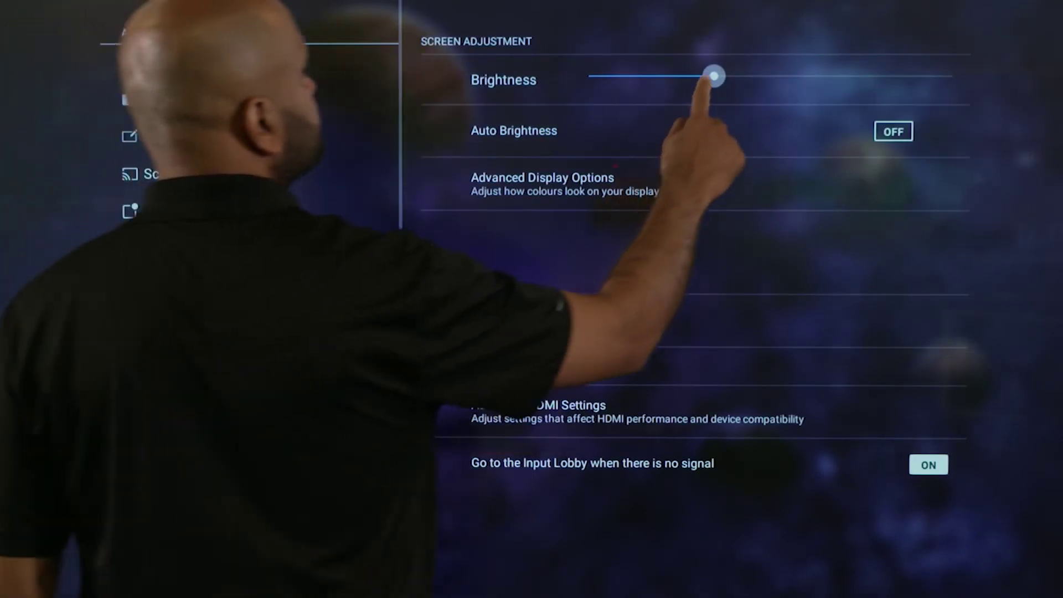
mouse_move(713, 76)
left_mouse_down()
mouse_move(907, 76)
mouse_move(589, 77)
mouse_move(838, 77)
left_mouse_up()
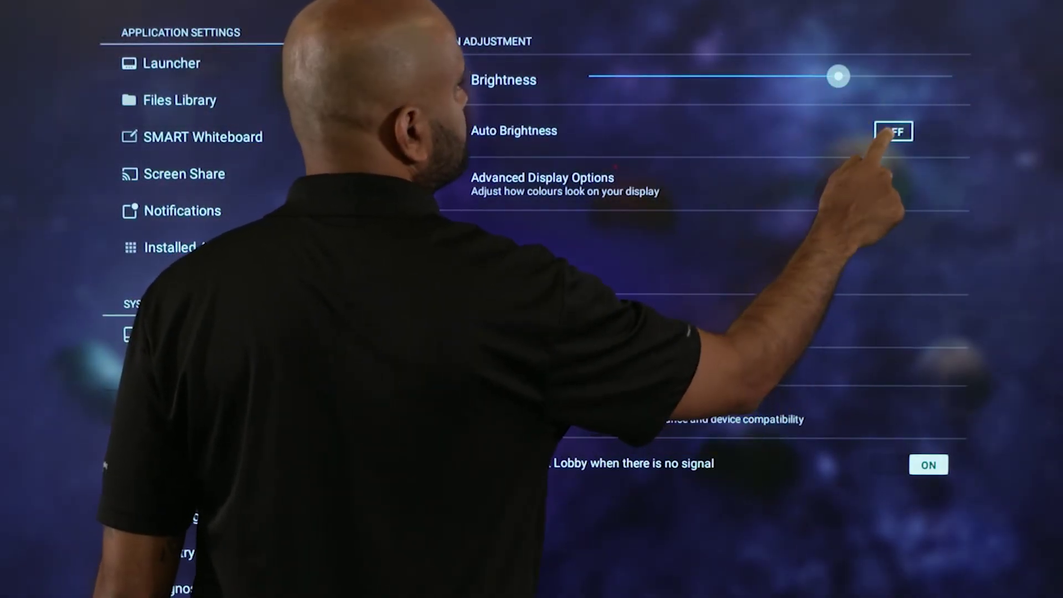
left_click(897, 131)
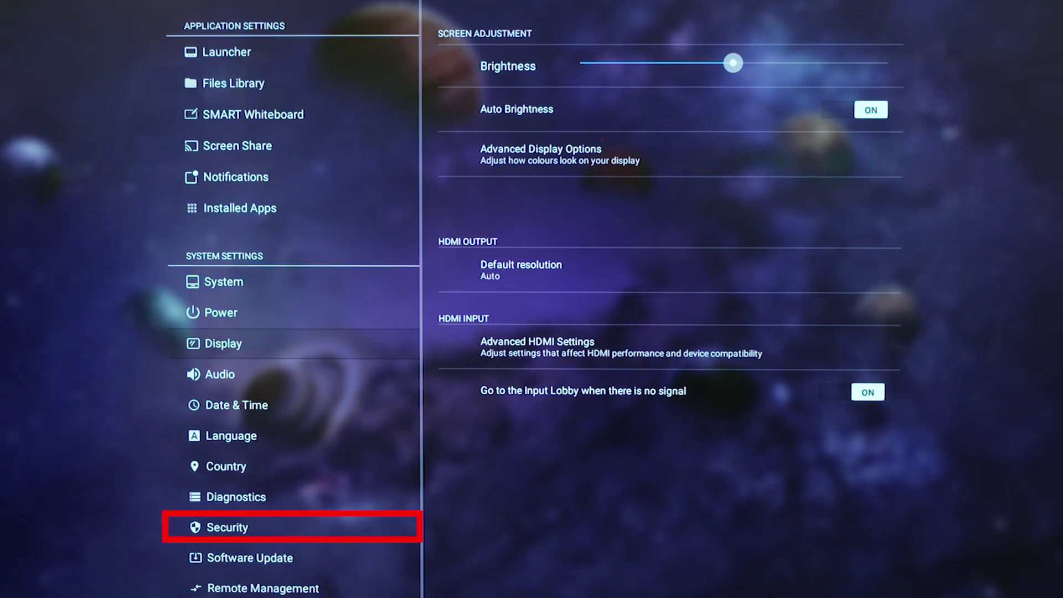
Step: Switch off Make passwords visible in the Security settings
left_click(207, 526)
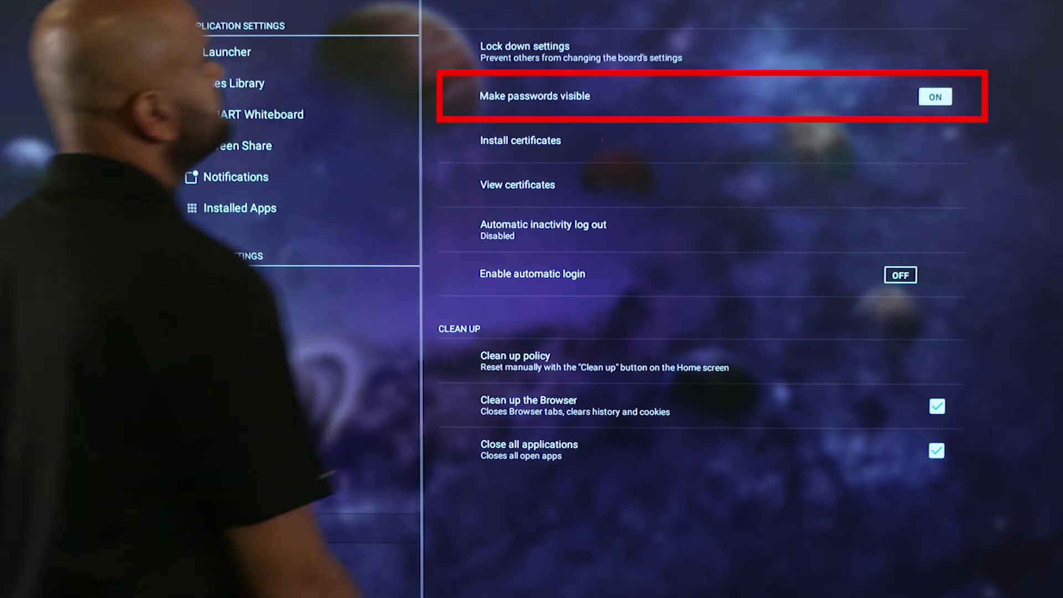
left_click(933, 96)
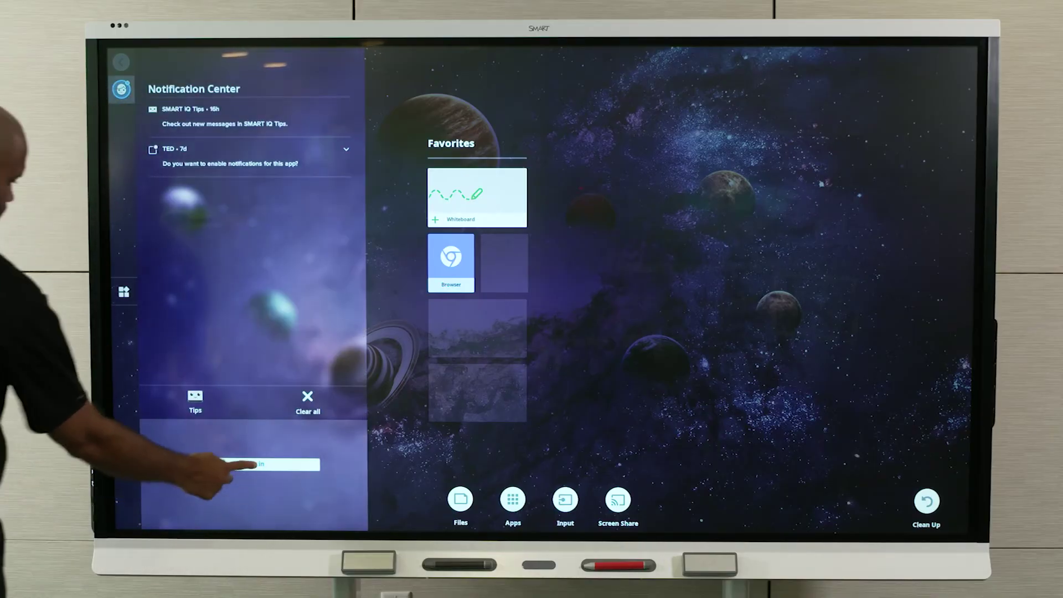
Step: Begin a Microsoft account sign-in, then set Security's automatic inactivity log out to 8 hours
left_click(241, 465)
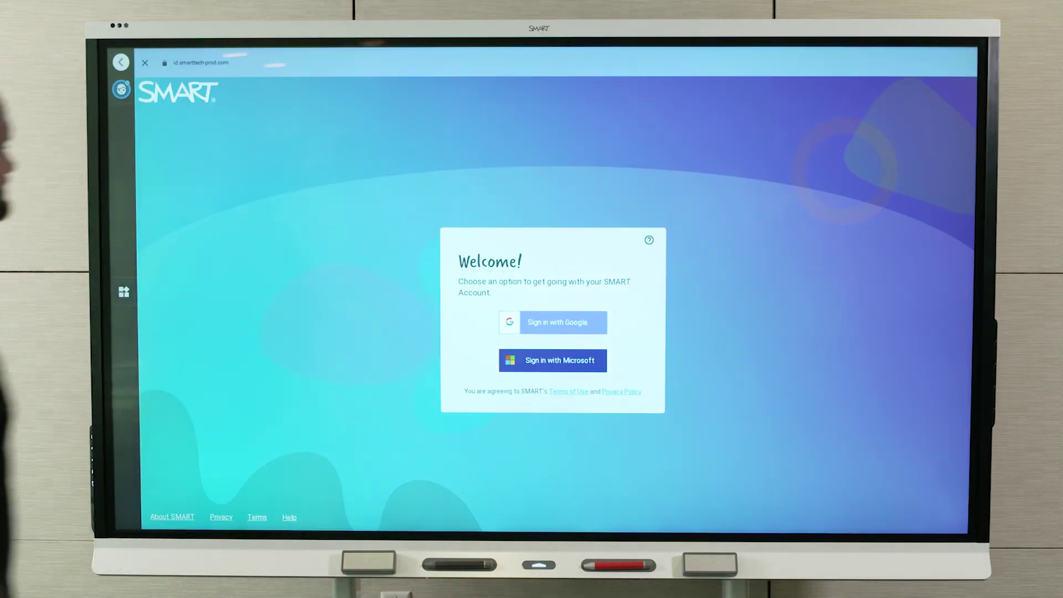
left_click(518, 361)
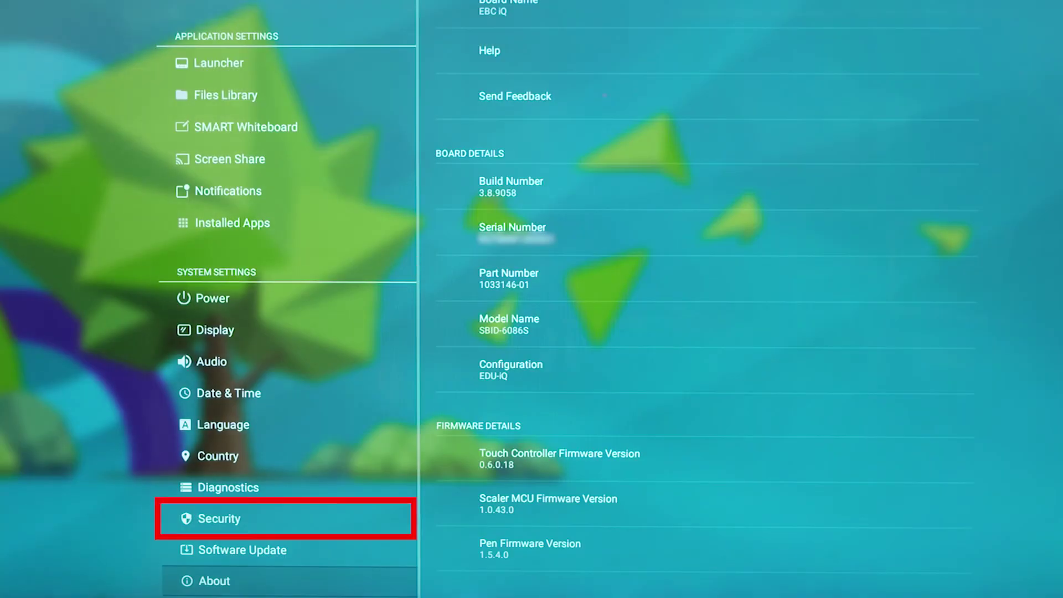
left_click(212, 518)
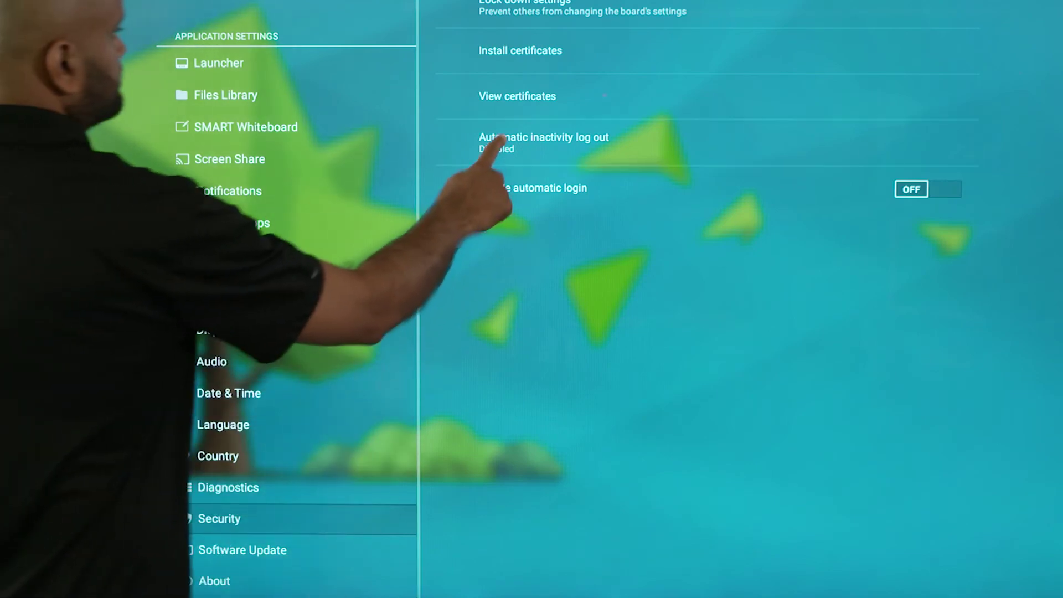
left_click(498, 141)
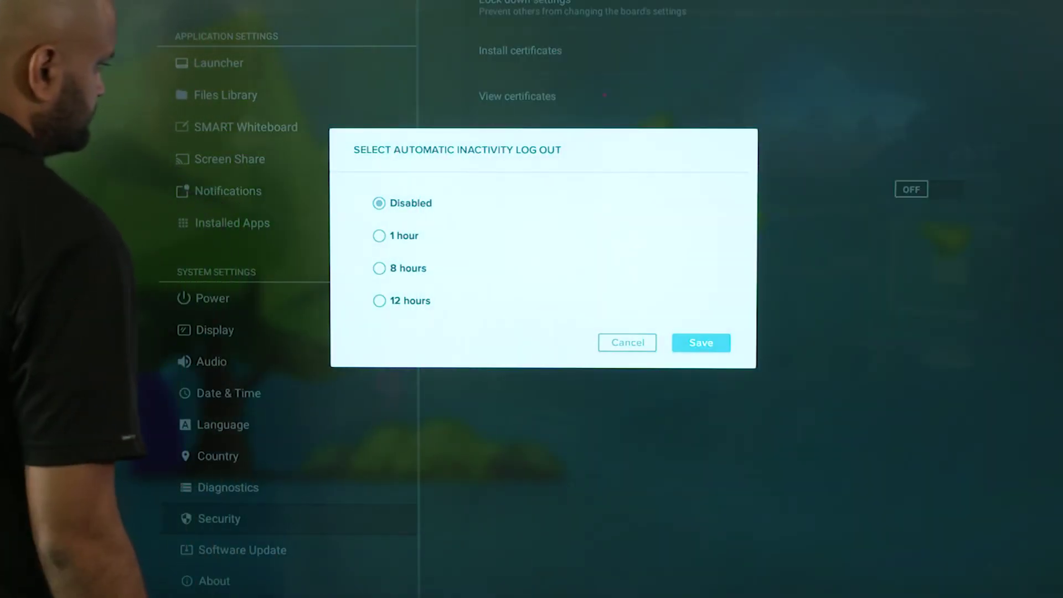
left_click(379, 267)
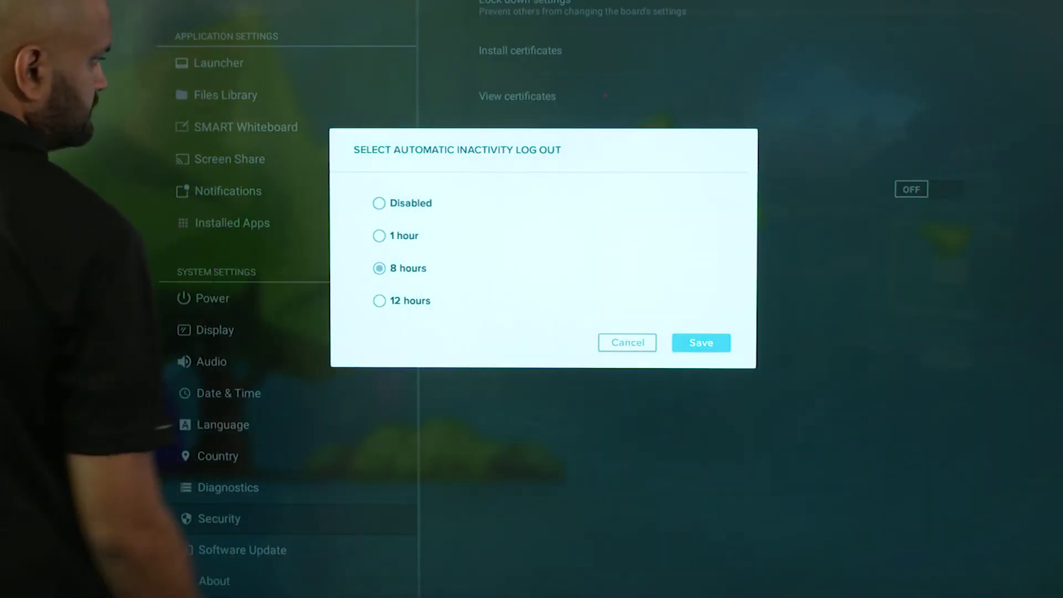
left_click(698, 342)
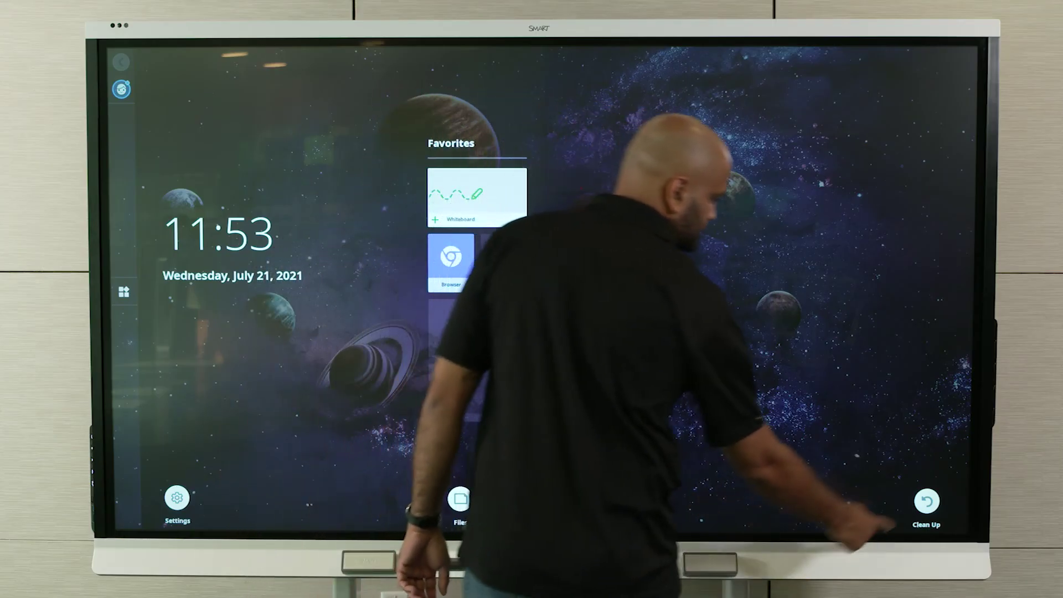
Step: Start a board clean up with the Clean Up button on the home screen
left_click(927, 501)
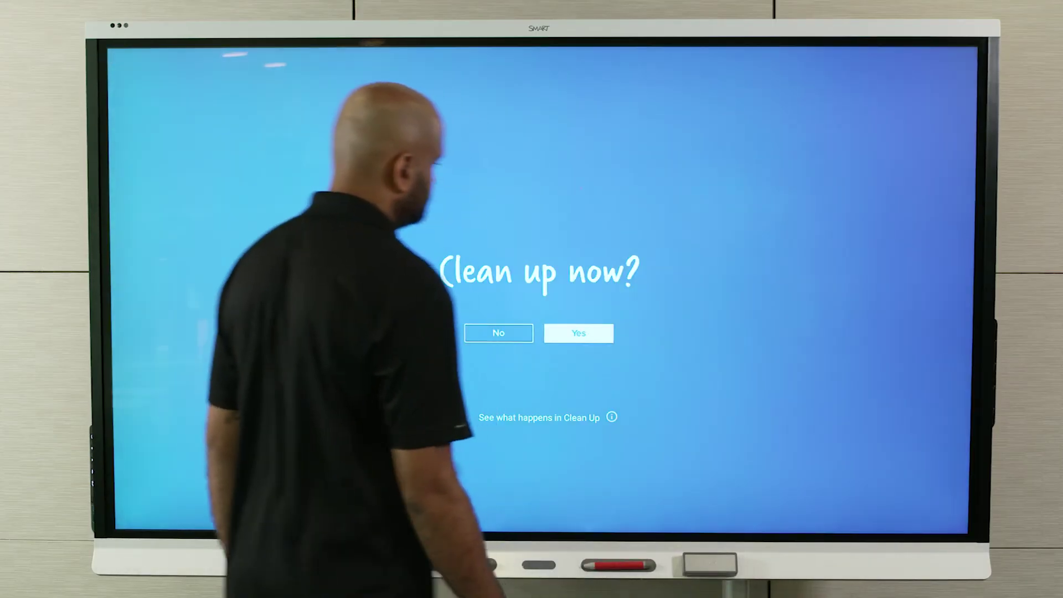